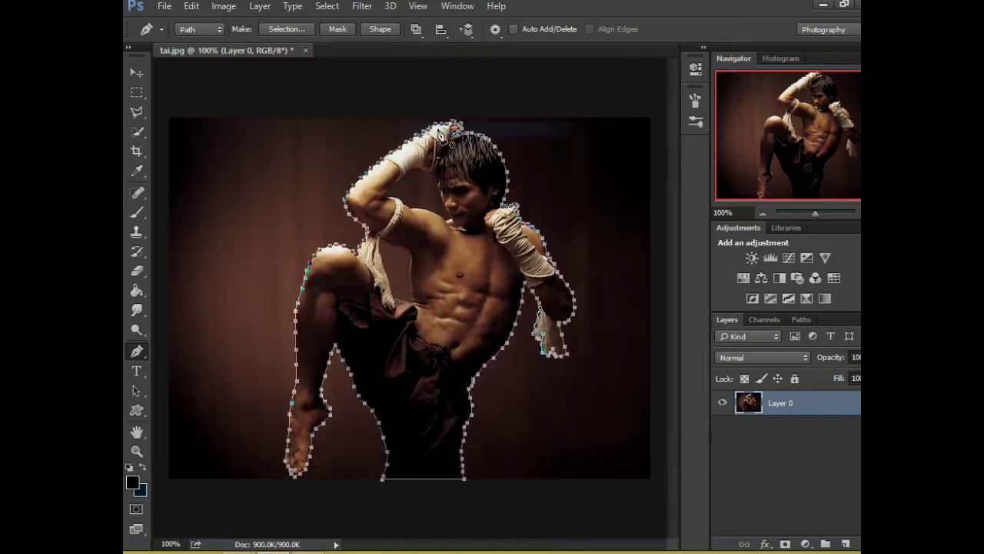
- Turn the fighter's traced outline into a selection and crop him out of his backdrop
{"action": "right_click", "coordinate": [533, 226]}
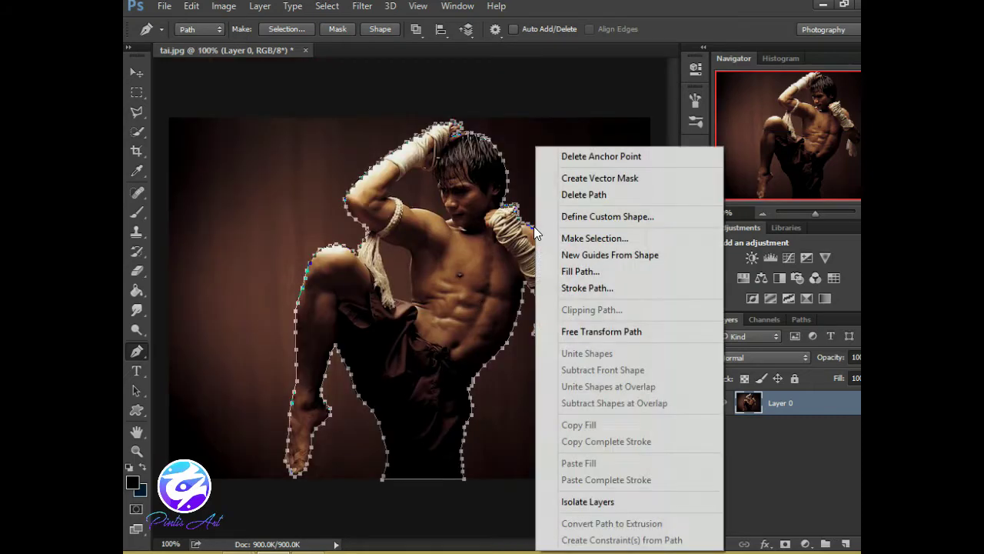
{"action": "left_click", "coordinate": [609, 240]}
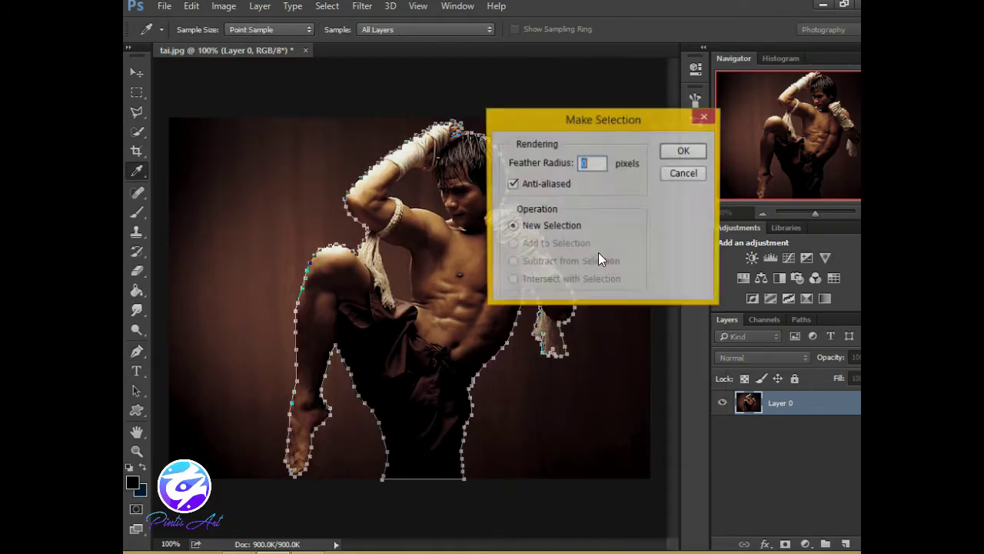
{"action": "left_click", "coordinate": [681, 151]}
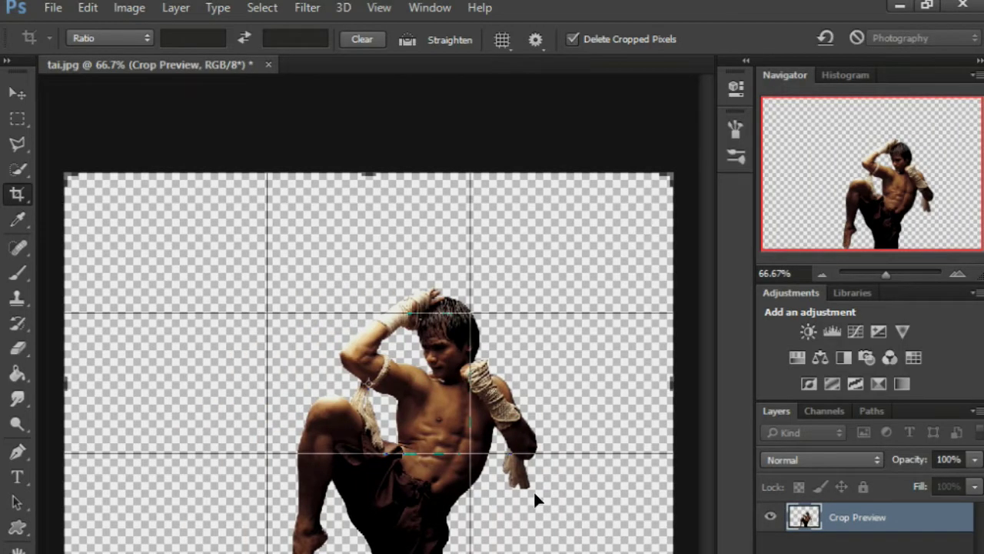
{"action": "key", "text": "Return"}
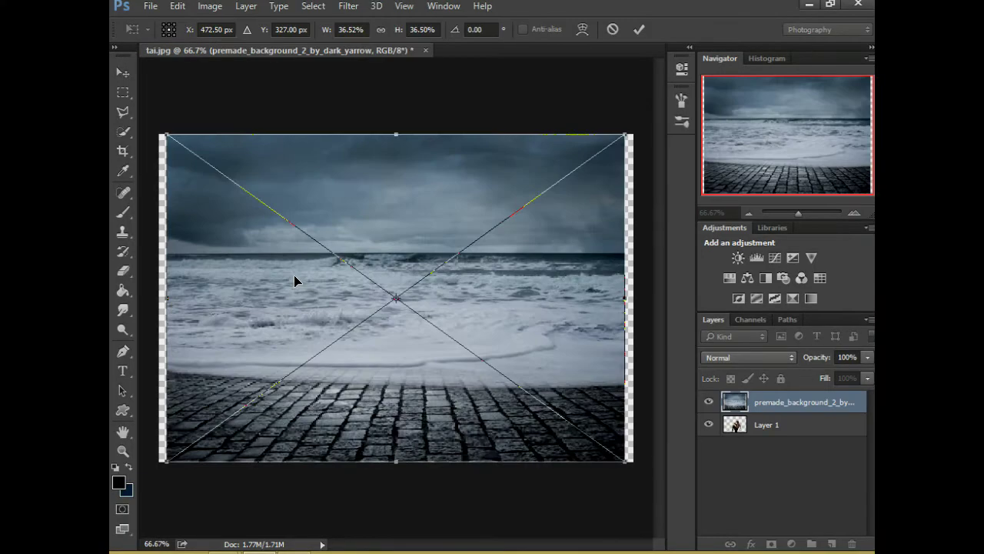
- Place the stormy seaside background image beneath the fighter's Layer 1
{"action": "key", "text": "Return"}
{"action": "left_click_drag", "start_coordinate": [734, 401], "coordinate": [736, 426]}
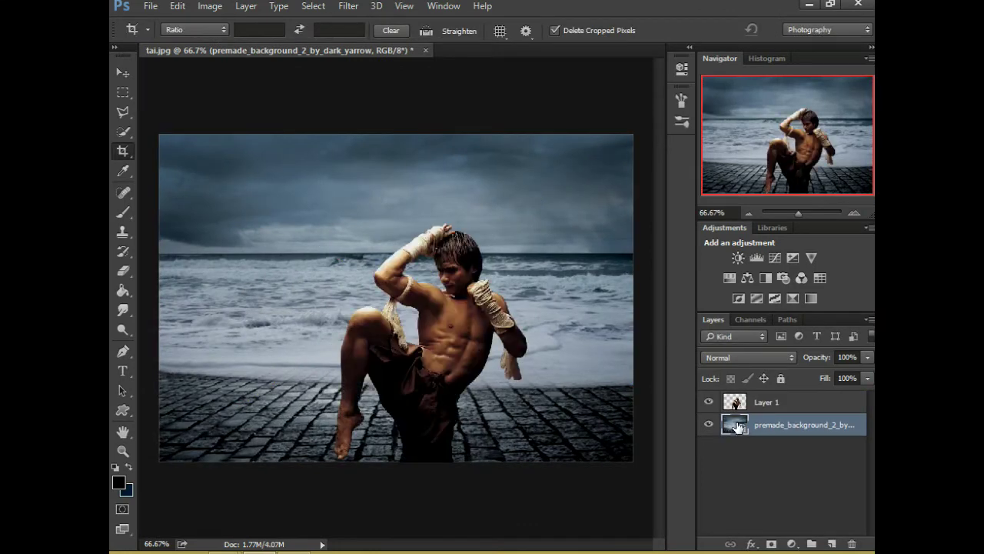
{"action": "left_click", "coordinate": [122, 72]}
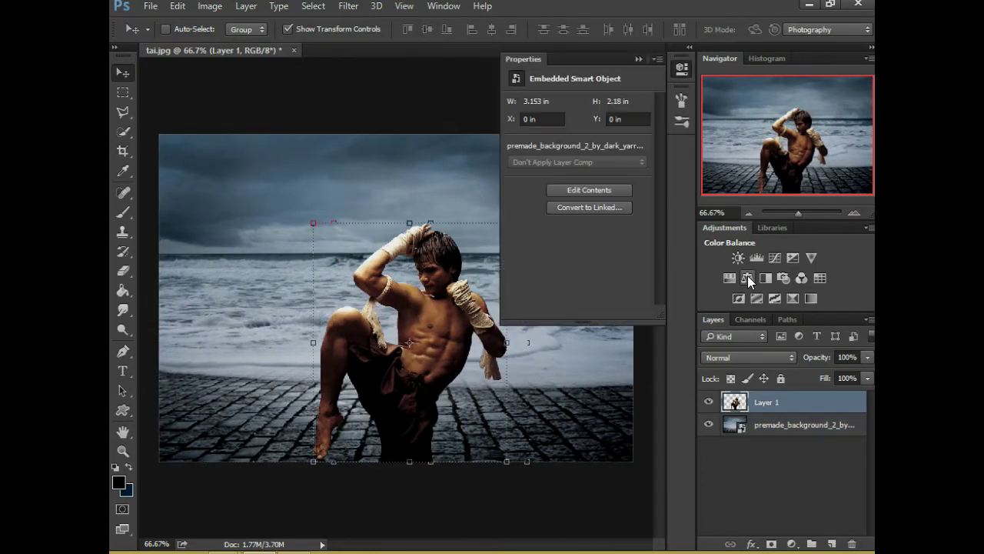
- Add Color Balance and Vibrance adjustments, desaturating the scene to saturation -37
{"action": "left_click", "coordinate": [747, 278]}
{"action": "left_click_drag", "start_coordinate": [553, 151], "coordinate": [549, 151]}
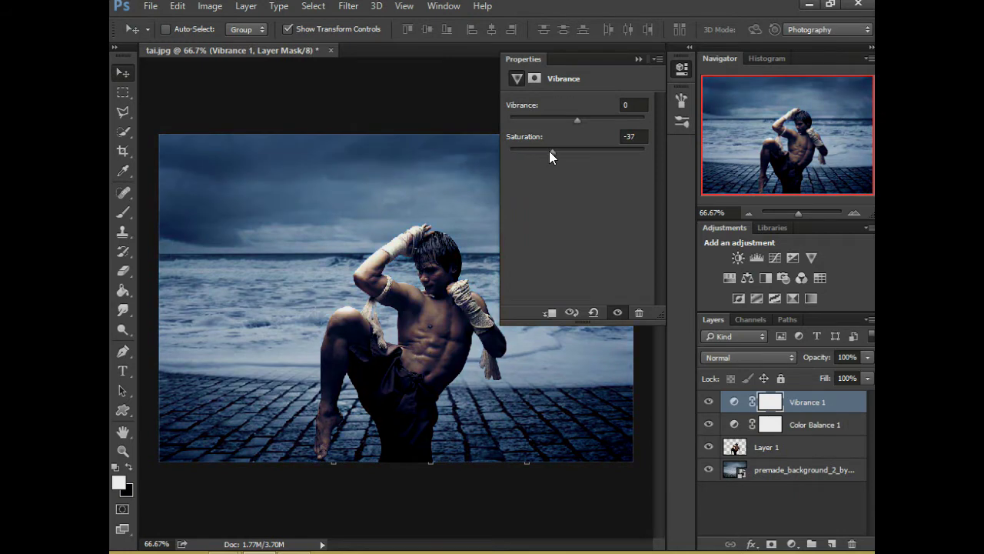
{"action": "left_click", "coordinate": [638, 59]}
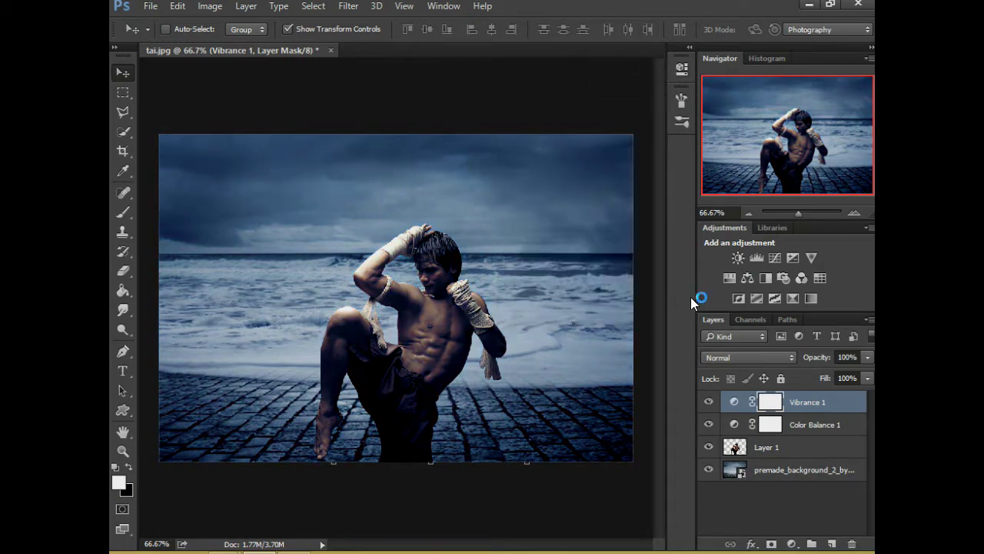
- Paint faded 100 px black shading over the fighter and a white glow in the top-left sky
{"action": "key", "text": "ctrl+shift+alt+n"}
{"action": "left_click", "coordinate": [123, 213]}
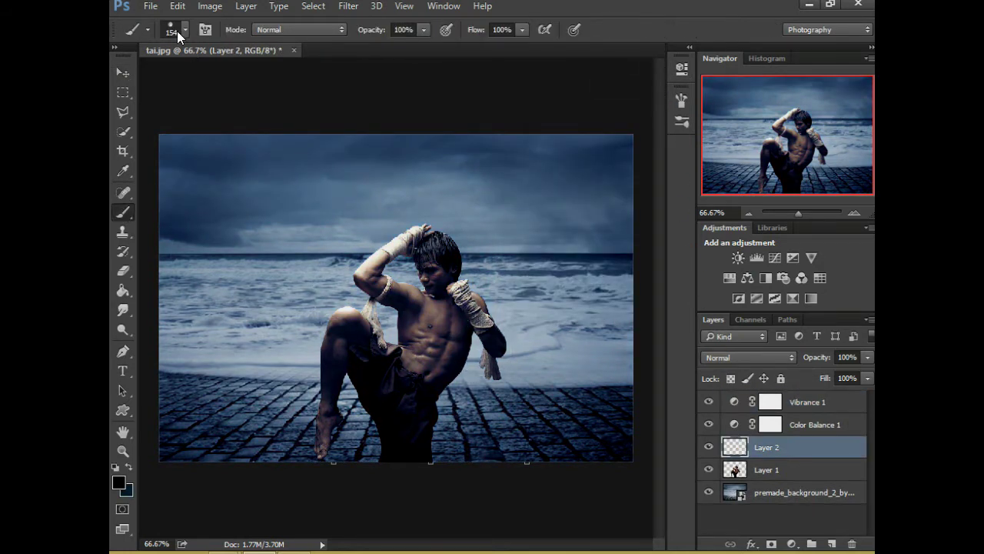
{"action": "left_click", "coordinate": [184, 29]}
{"action": "left_click", "coordinate": [249, 211]}
{"action": "mouse_move", "coordinate": [433, 250]}
{"action": "left_mouse_down"}
{"action": "mouse_move", "coordinate": [438, 268]}
{"action": "mouse_move", "coordinate": [369, 264]}
{"action": "mouse_move", "coordinate": [462, 315]}
{"action": "mouse_move", "coordinate": [492, 361]}
{"action": "left_mouse_up"}
{"action": "left_click", "coordinate": [867, 356]}
{"action": "left_click_drag", "start_coordinate": [826, 372], "coordinate": [801, 372]}
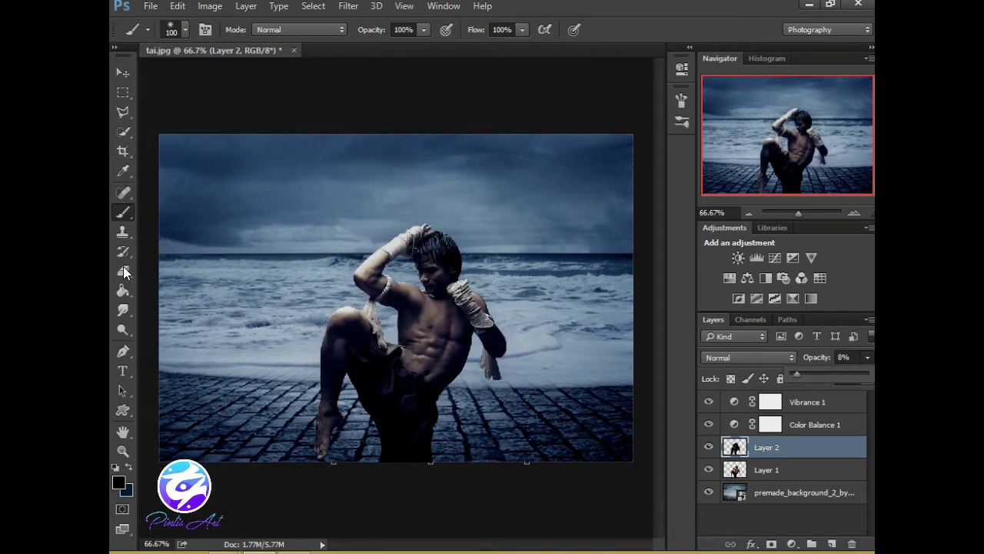
{"action": "left_click", "coordinate": [172, 90]}
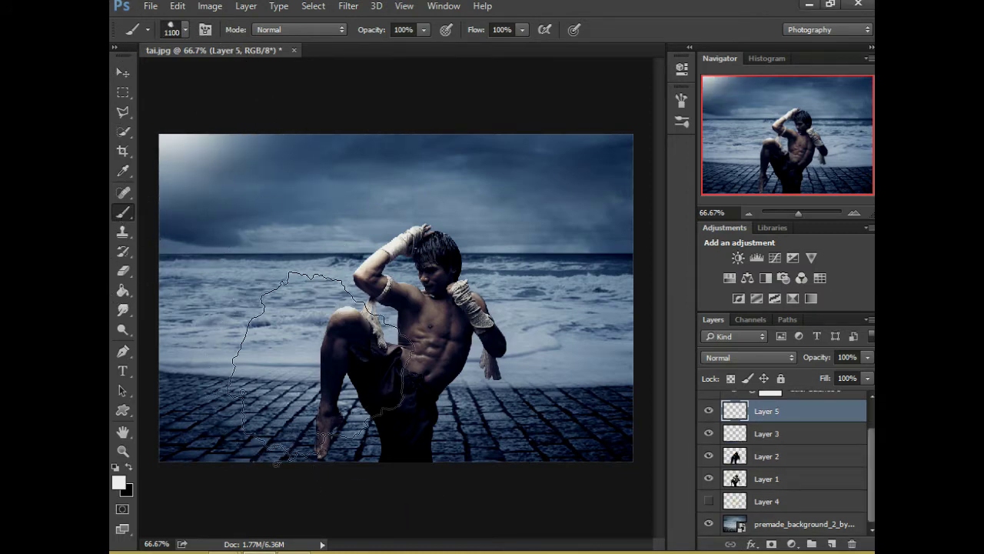
- Paint soft white mist along the bottom at 69% opacity and warp it into shape
{"action": "left_click", "coordinate": [219, 477]}
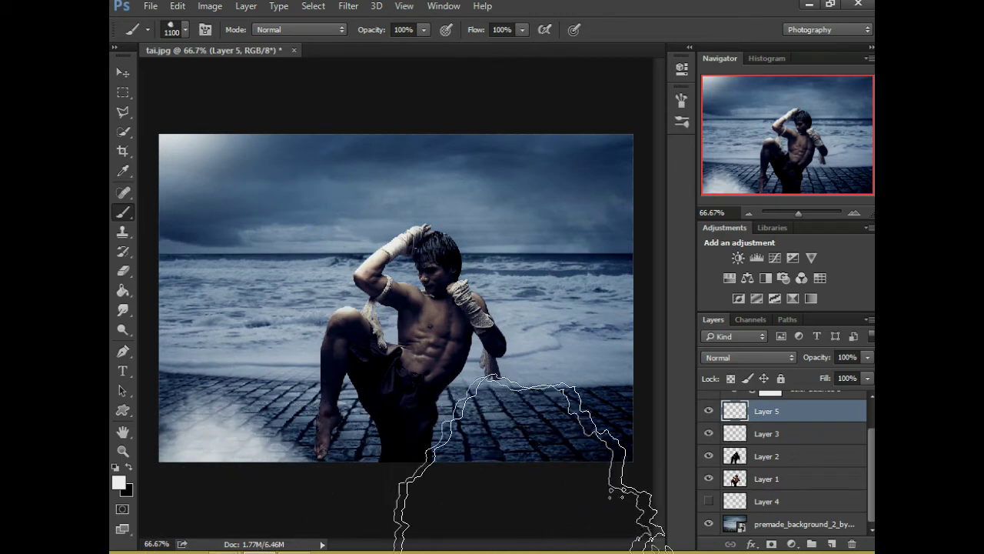
{"action": "left_click", "coordinate": [530, 500]}
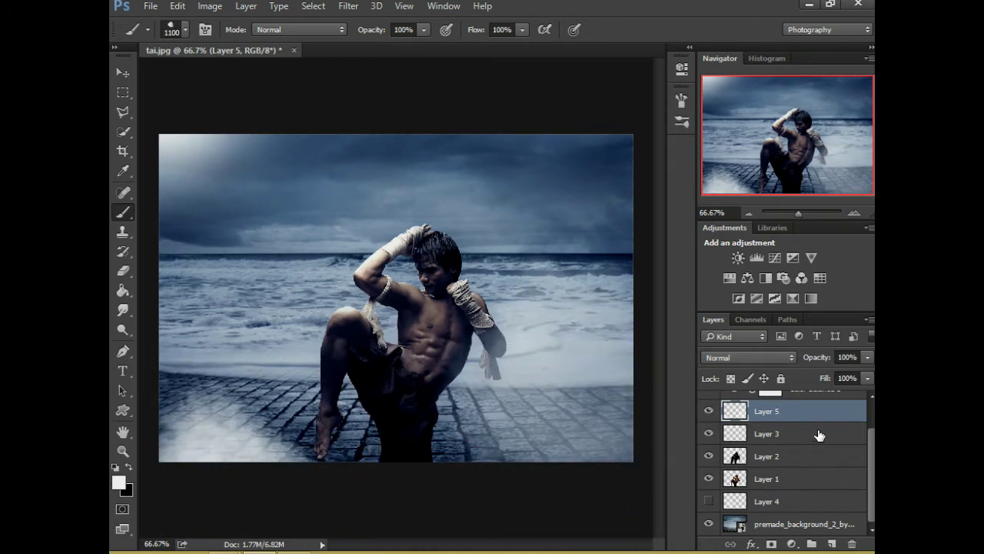
{"action": "left_click_drag", "start_coordinate": [861, 363], "coordinate": [844, 369]}
{"action": "key", "text": "ctrl+t"}
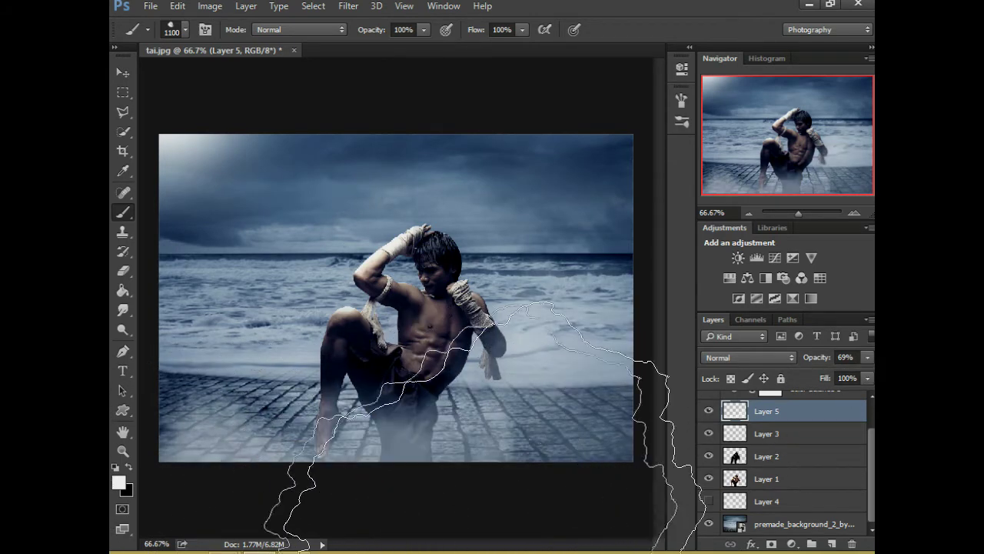
{"action": "left_click_drag", "start_coordinate": [400, 462], "coordinate": [218, 404]}
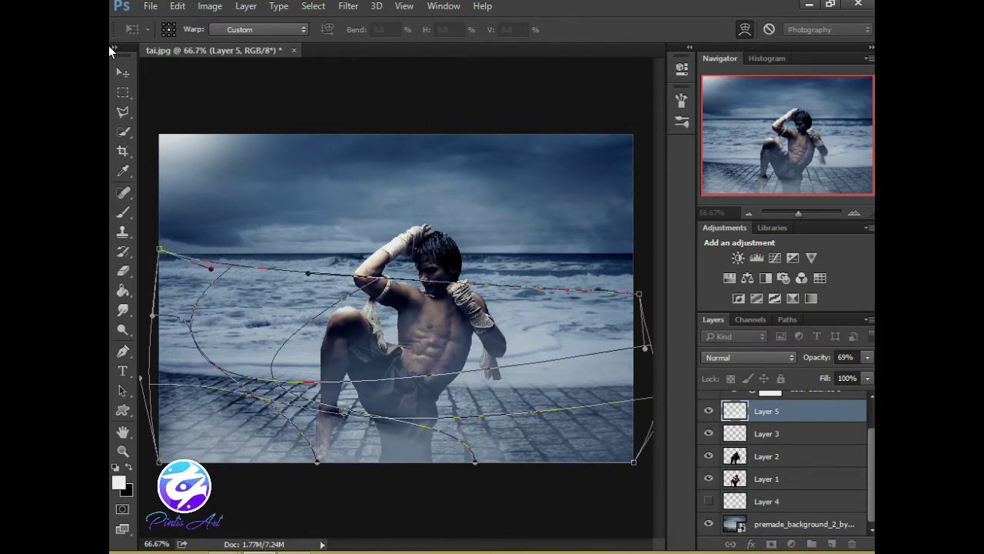
{"action": "left_click", "coordinate": [123, 72]}
- Squash the mist down toward the ground and set its opacity to 58%
{"action": "key", "text": "ctrl+t"}
{"action": "left_click_drag", "start_coordinate": [403, 283], "coordinate": [405, 350]}
{"action": "key", "text": "Return"}
{"action": "left_click", "coordinate": [867, 357]}
{"action": "left_click", "coordinate": [829, 376]}
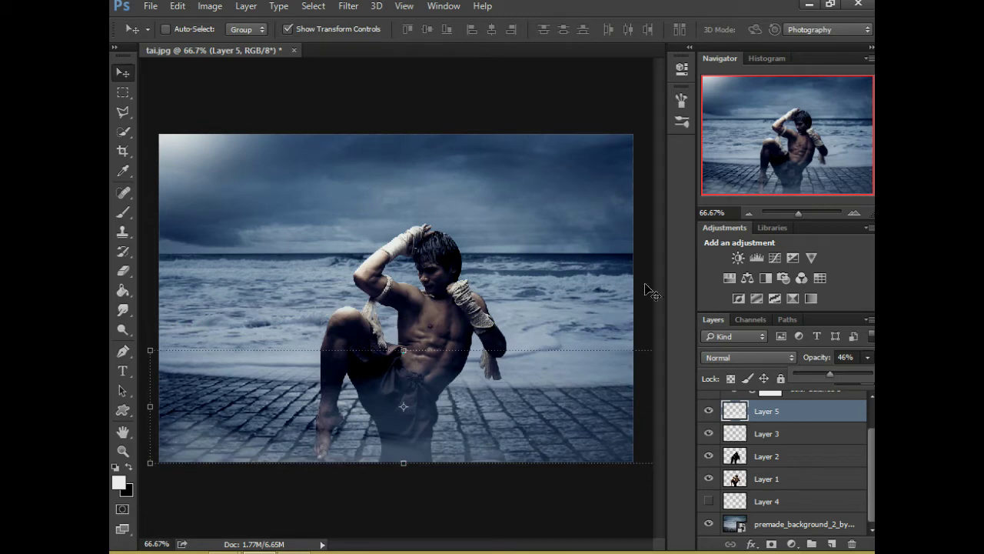
{"action": "left_click", "coordinate": [838, 372]}
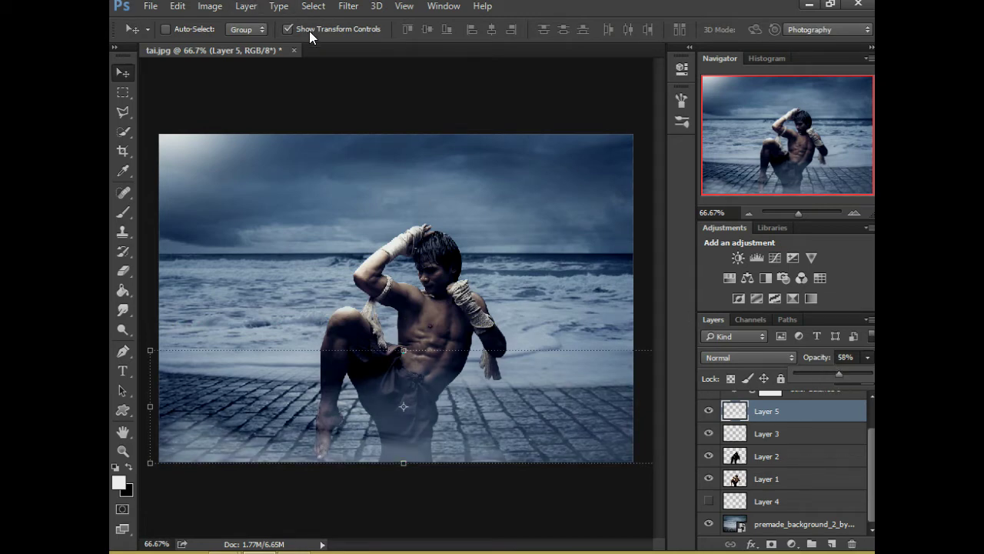
{"action": "left_click", "coordinate": [123, 309]}
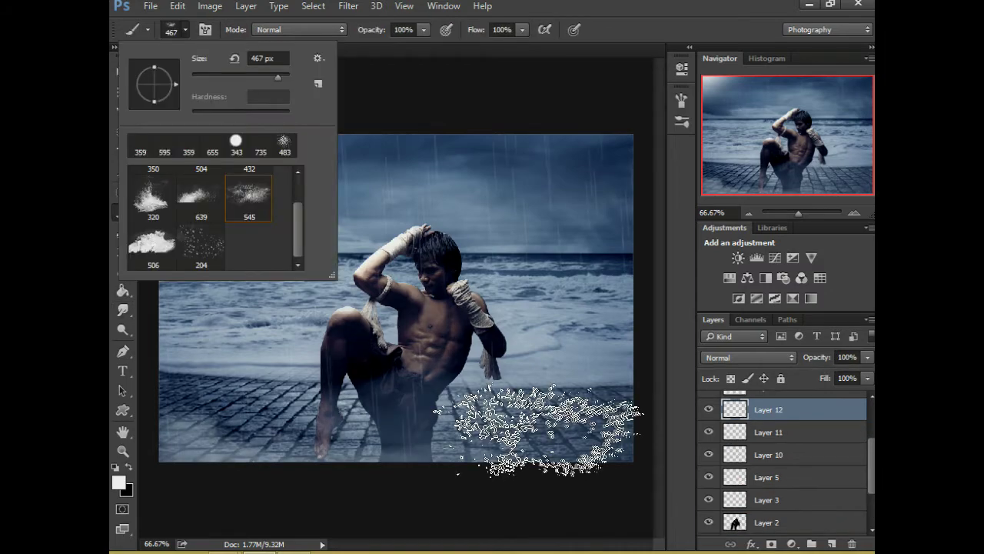
- Stamp white spray splashes at lower left and right, moving Layer 12 above the background
{"action": "left_click", "coordinate": [538, 431]}
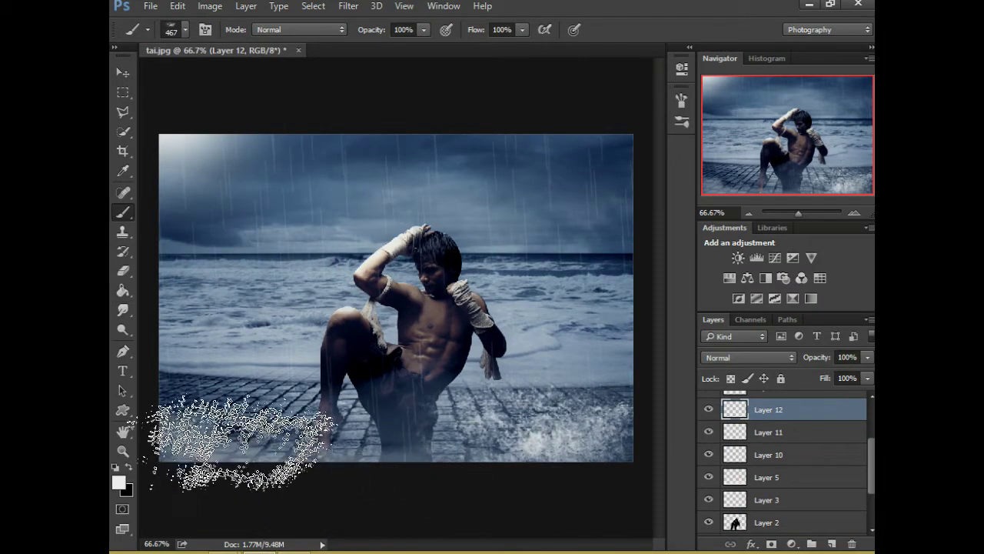
{"action": "left_click", "coordinate": [257, 421]}
{"action": "key", "text": "v"}
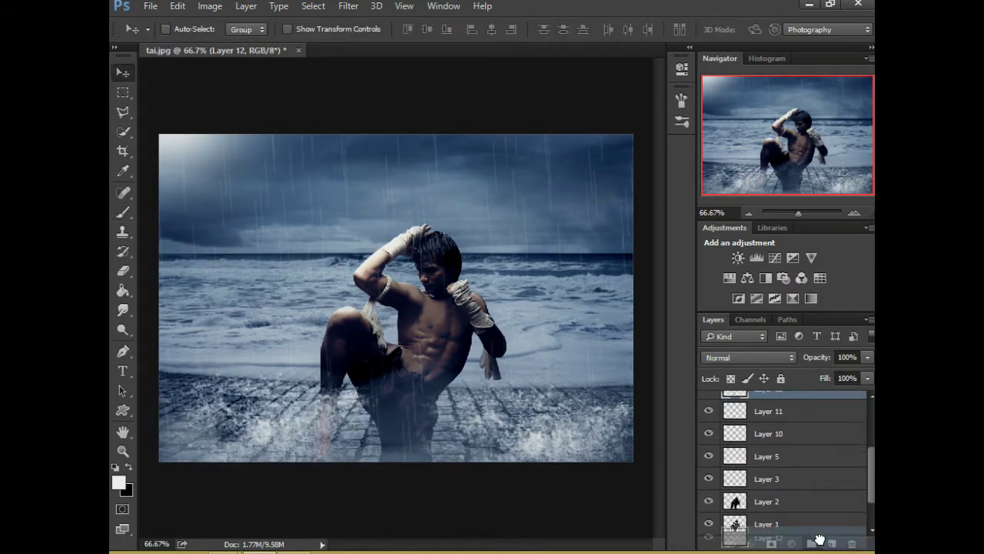
{"action": "left_click_drag", "start_coordinate": [816, 525], "coordinate": [795, 498]}
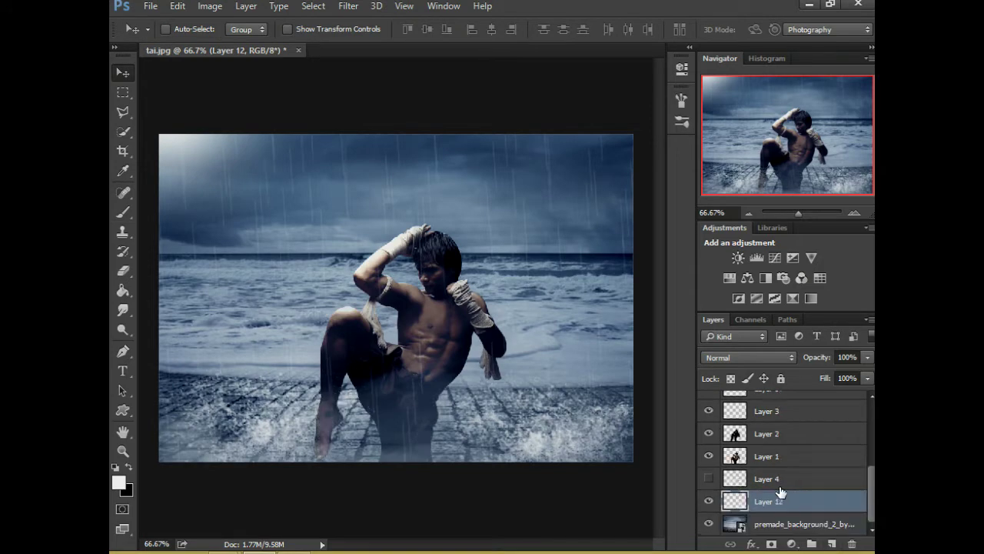
{"action": "left_click", "coordinate": [708, 479]}
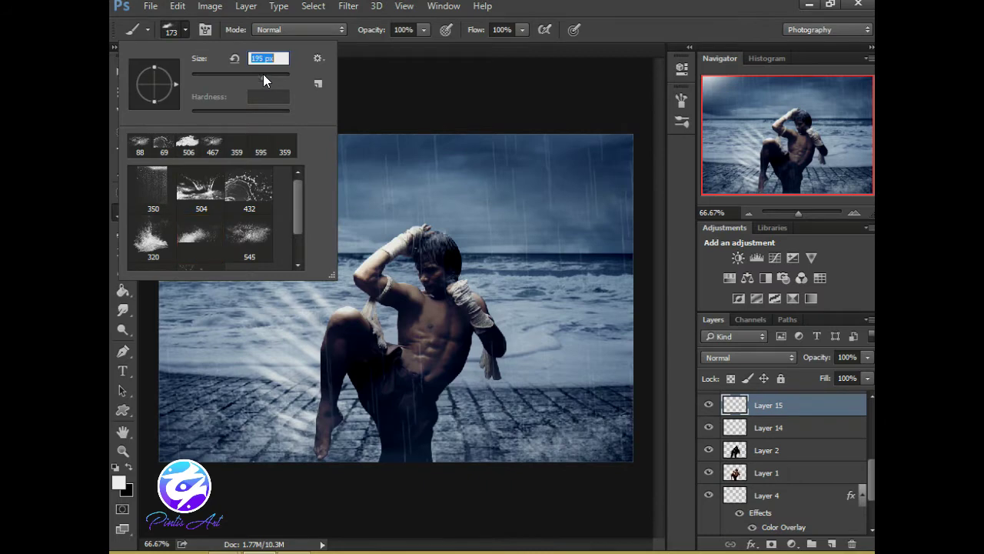
- Stamp a white splash above the fighter's head, rotated about -27° and enlarged
{"action": "left_click", "coordinate": [390, 212]}
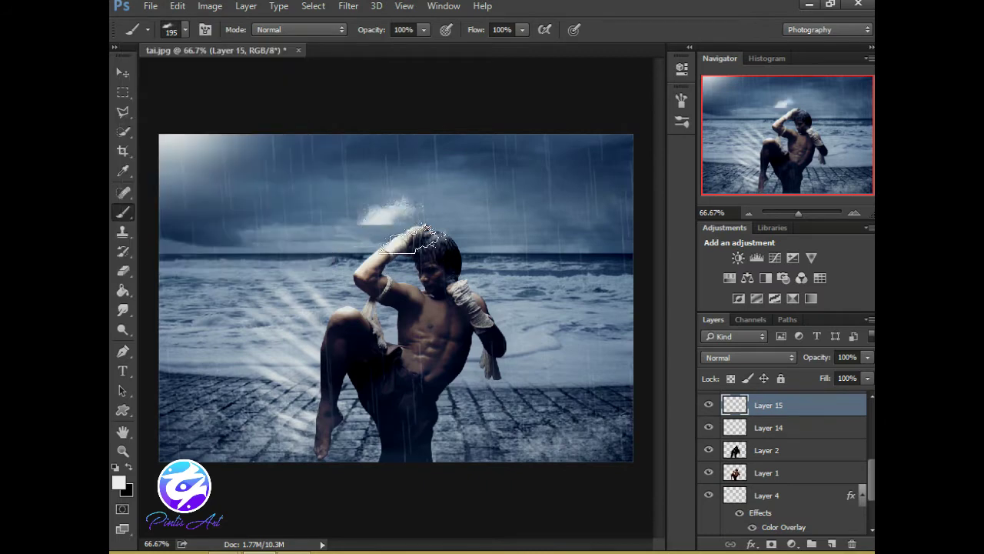
{"action": "key", "text": "ctrl+t"}
{"action": "left_click_drag", "start_coordinate": [462, 253], "coordinate": [482, 215]}
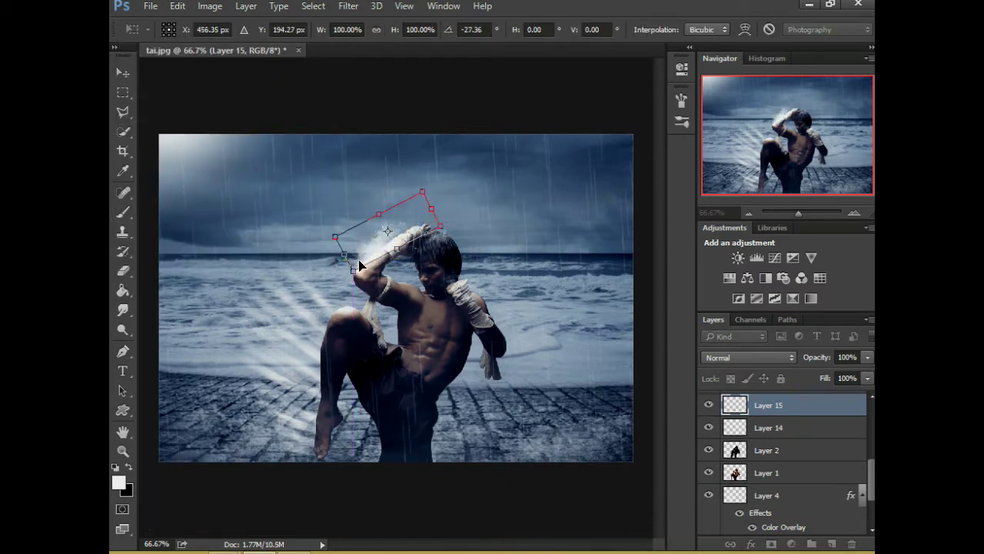
{"action": "left_click_drag", "start_coordinate": [353, 269], "coordinate": [352, 280]}
{"action": "left_click_drag", "start_coordinate": [437, 214], "coordinate": [450, 201]}
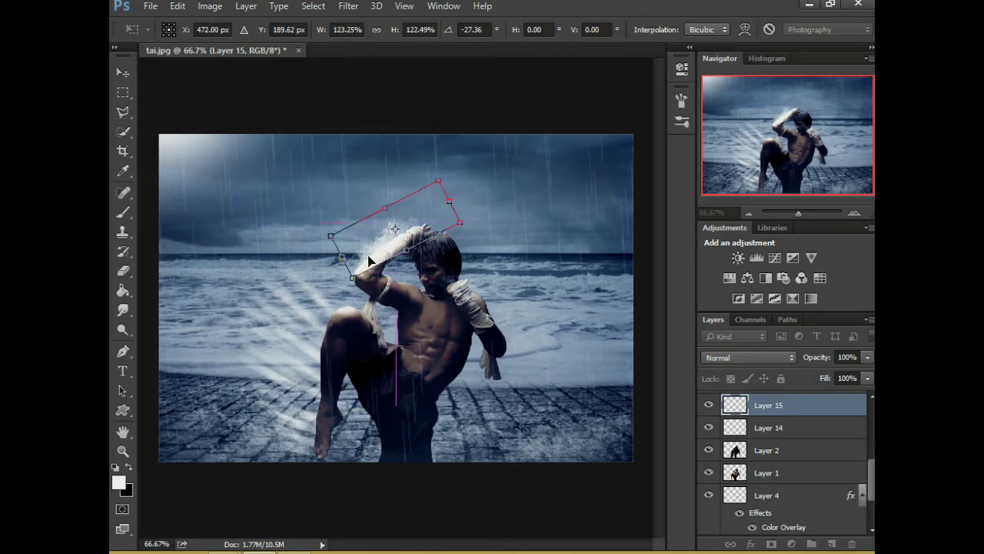
{"action": "key", "text": "Return"}
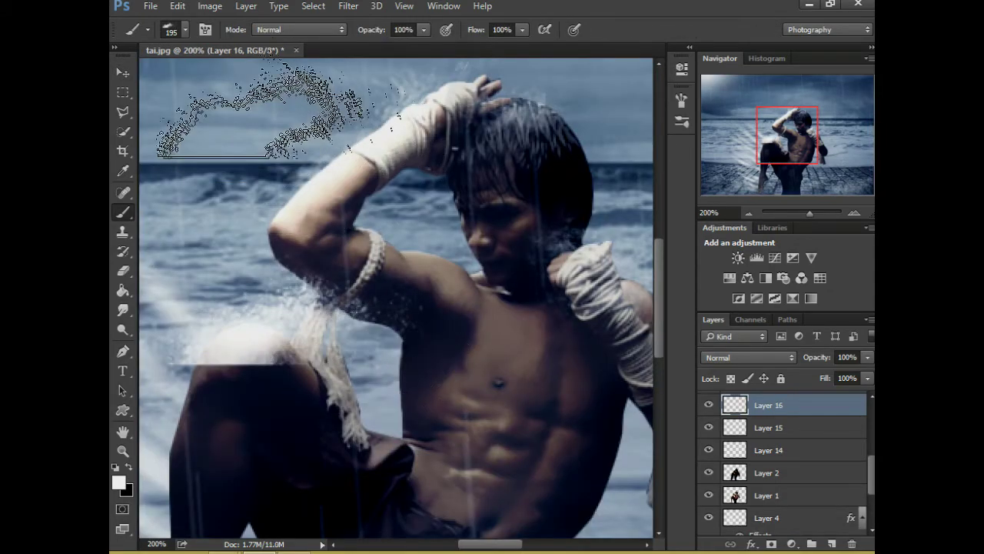
- Warp the new splash stroke around the fighter's raised arm
{"action": "key", "text": "v"}
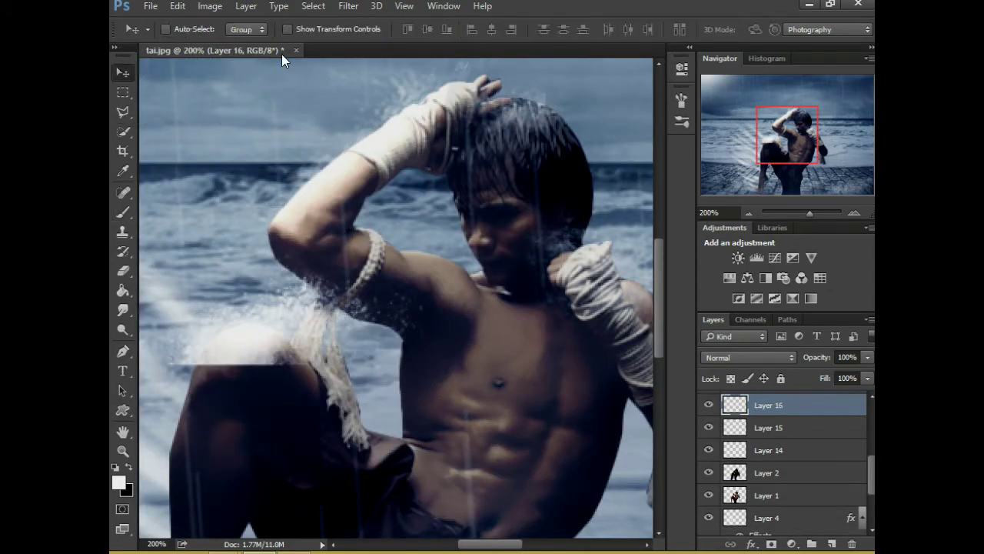
{"action": "key", "text": "ctrl+t"}
{"action": "right_click", "coordinate": [214, 295]}
{"action": "left_click", "coordinate": [248, 408]}
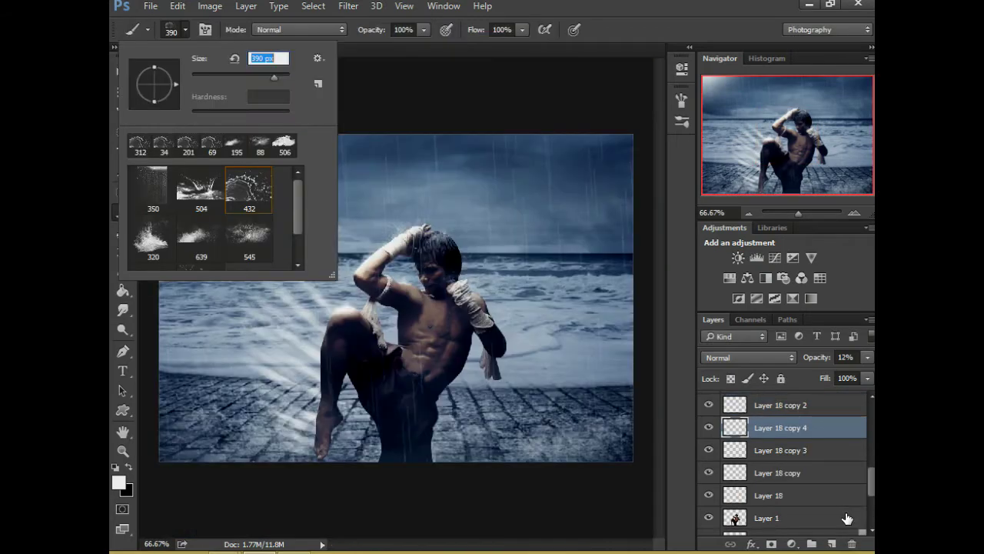
- Stamp a water splash on a new layer and move it into the top-left sky
{"action": "left_click", "coordinate": [832, 544]}
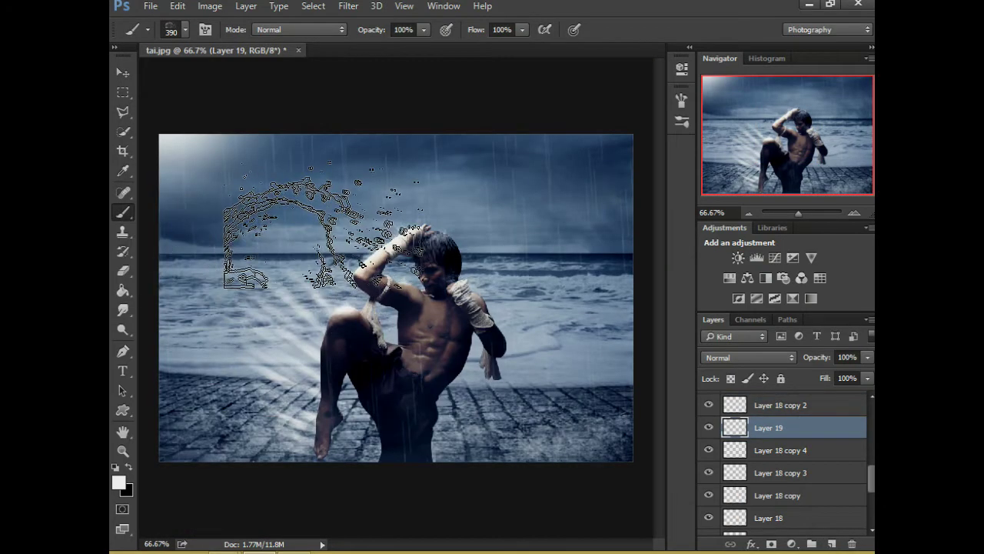
{"action": "left_click", "coordinate": [304, 246]}
{"action": "key", "text": "v"}
{"action": "left_click_drag", "start_coordinate": [281, 288], "coordinate": [271, 176]}
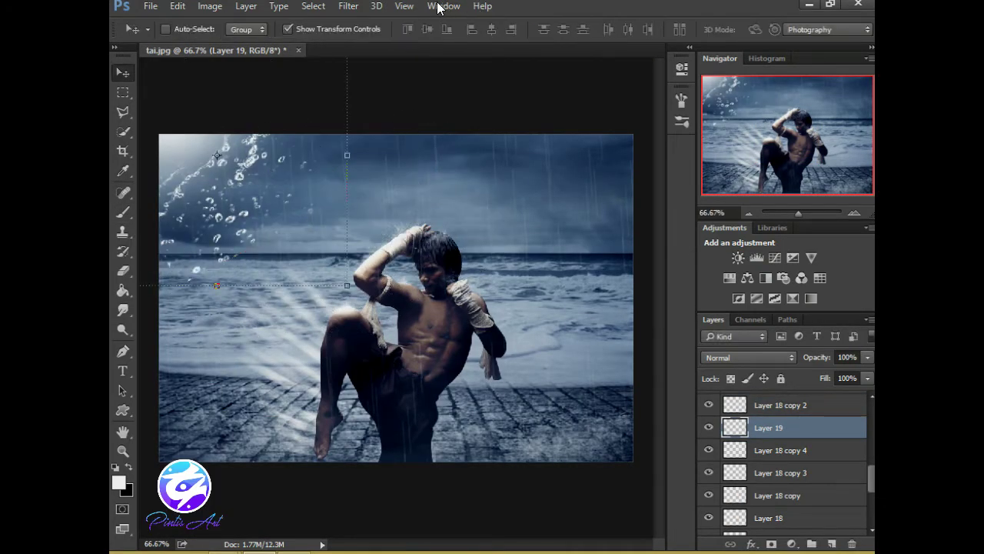
- Zoom-blur the upper-left splash with Radial Blur and mute the scene with a Vibrance adjustment
{"action": "left_click", "coordinate": [348, 6]}
{"action": "mouse_move", "coordinate": [389, 172]}
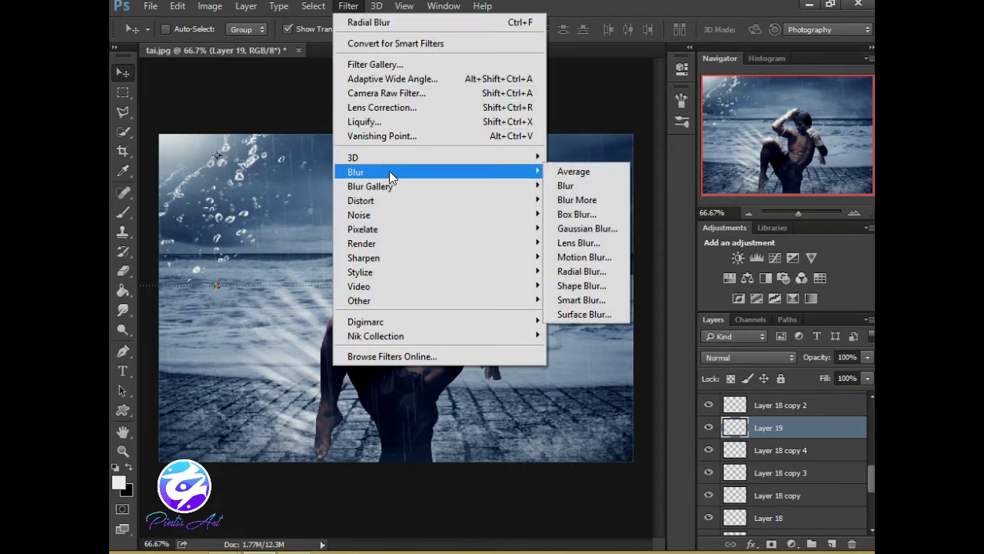
{"action": "left_click", "coordinate": [589, 277]}
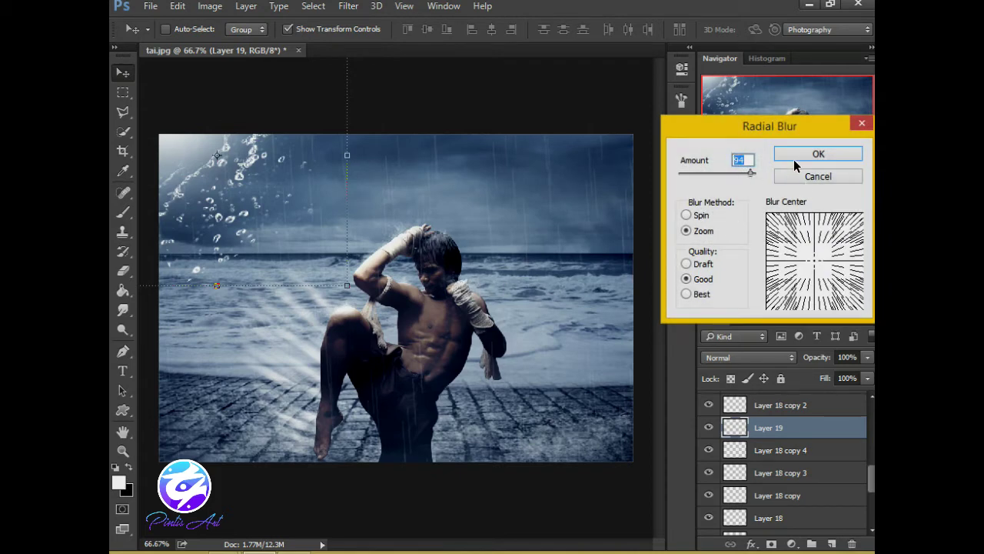
{"action": "left_click", "coordinate": [798, 157]}
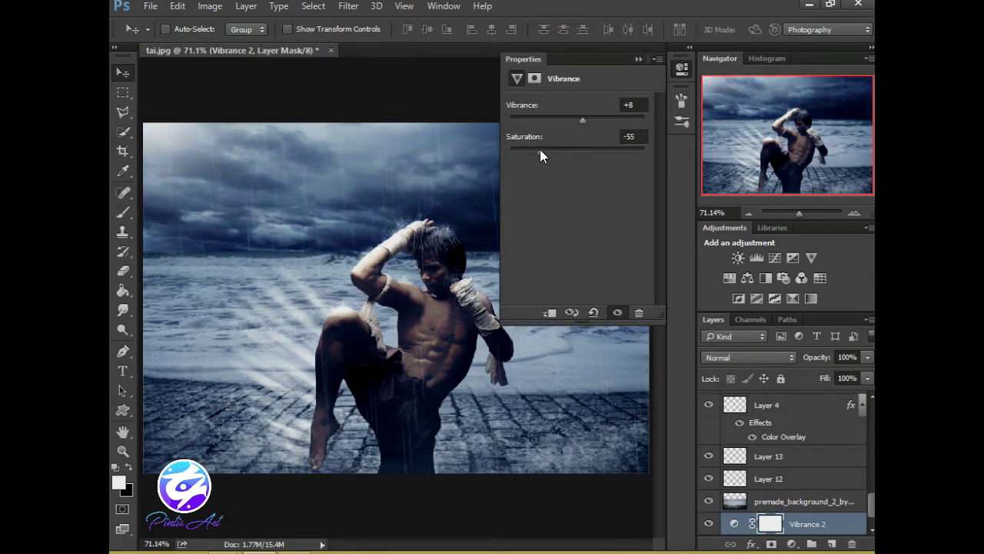
{"action": "left_click", "coordinate": [638, 59]}
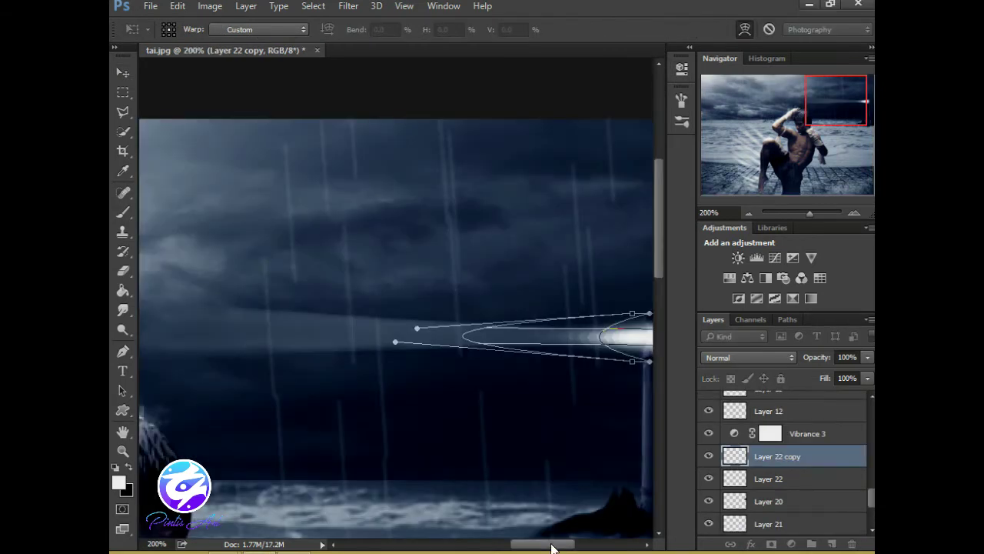
- Warp the lighthouse beam, pulling its upper and lower left handles far out across the sky
{"action": "left_click_drag", "start_coordinate": [551, 547], "coordinate": [564, 547]}
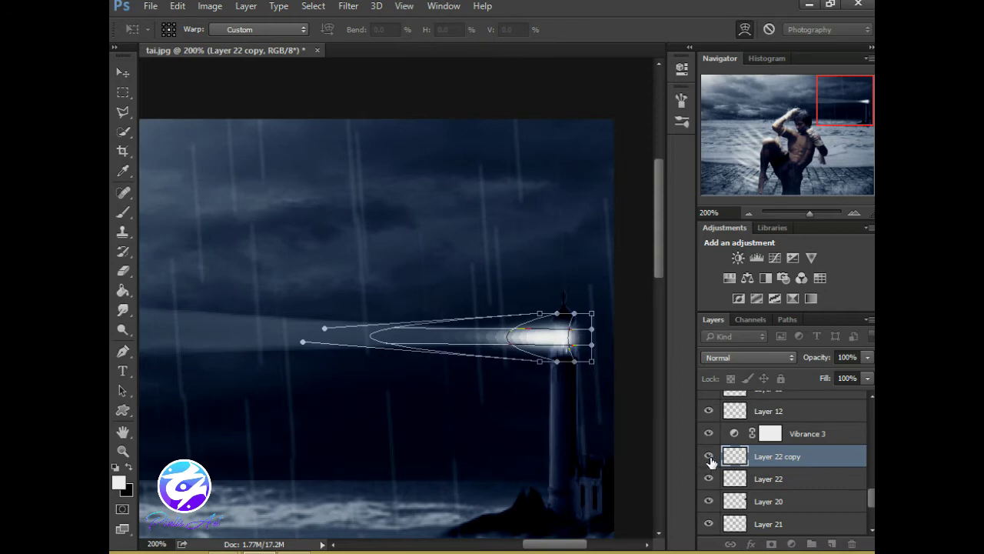
{"action": "left_click_drag", "start_coordinate": [323, 331], "coordinate": [268, 323]}
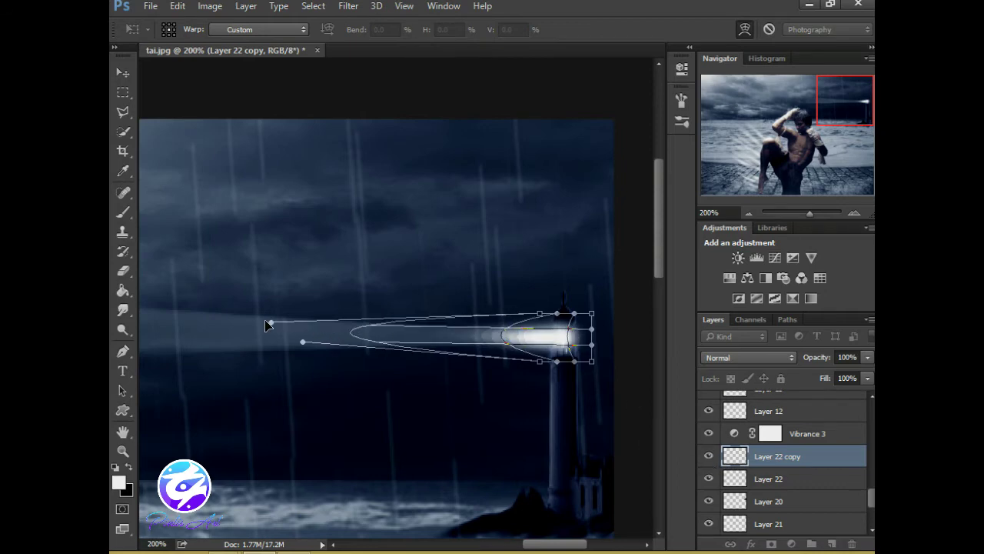
{"action": "left_click_drag", "start_coordinate": [553, 544], "coordinate": [490, 536]}
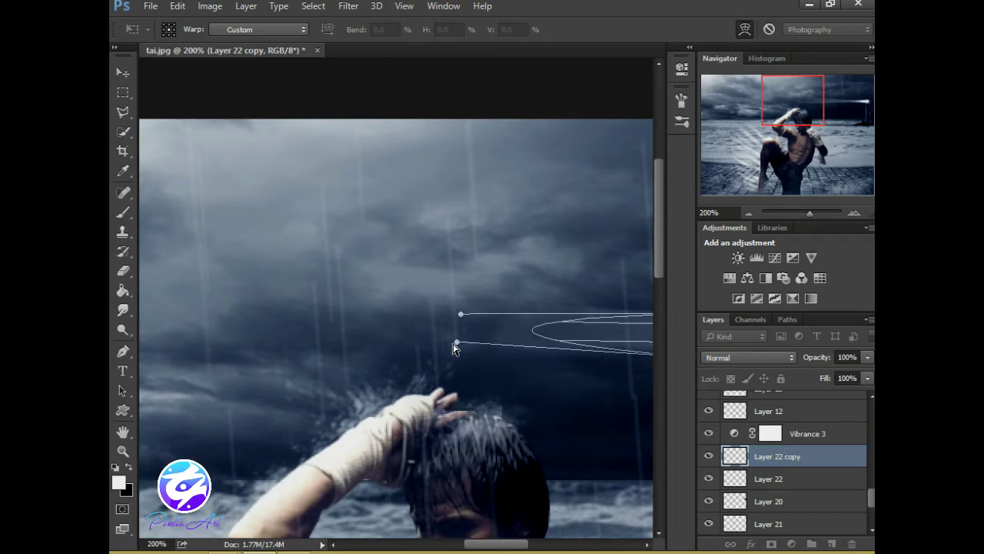
{"action": "left_click_drag", "start_coordinate": [456, 344], "coordinate": [298, 340]}
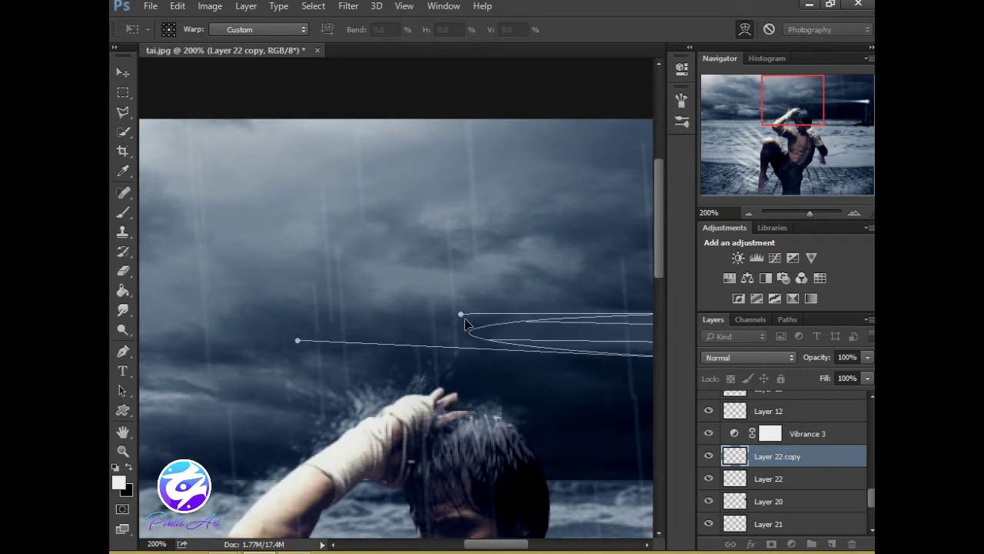
{"action": "left_click_drag", "start_coordinate": [460, 315], "coordinate": [292, 307]}
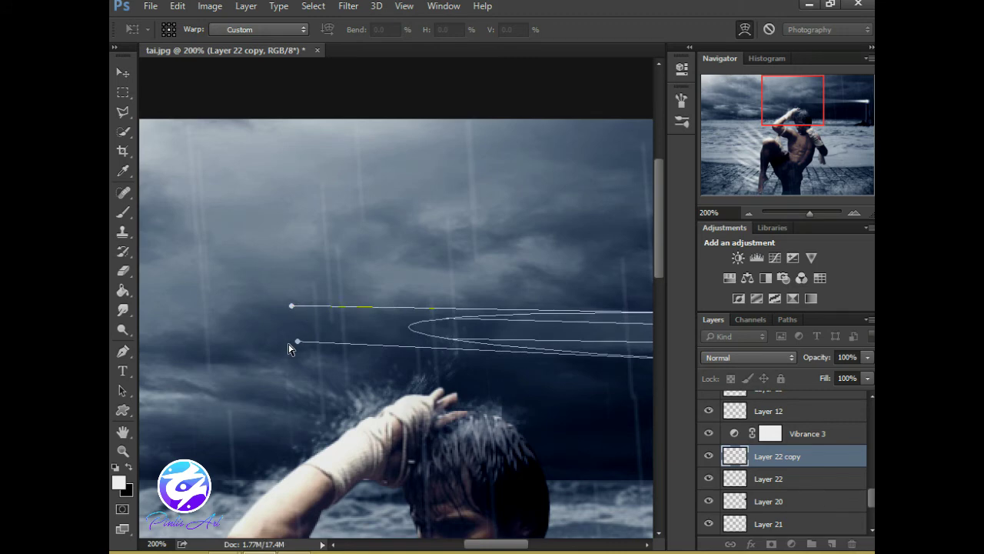
{"action": "left_click_drag", "start_coordinate": [298, 341], "coordinate": [230, 337]}
{"action": "left_click_drag", "start_coordinate": [292, 307], "coordinate": [231, 305]}
{"action": "left_click_drag", "start_coordinate": [508, 547], "coordinate": [581, 547]}
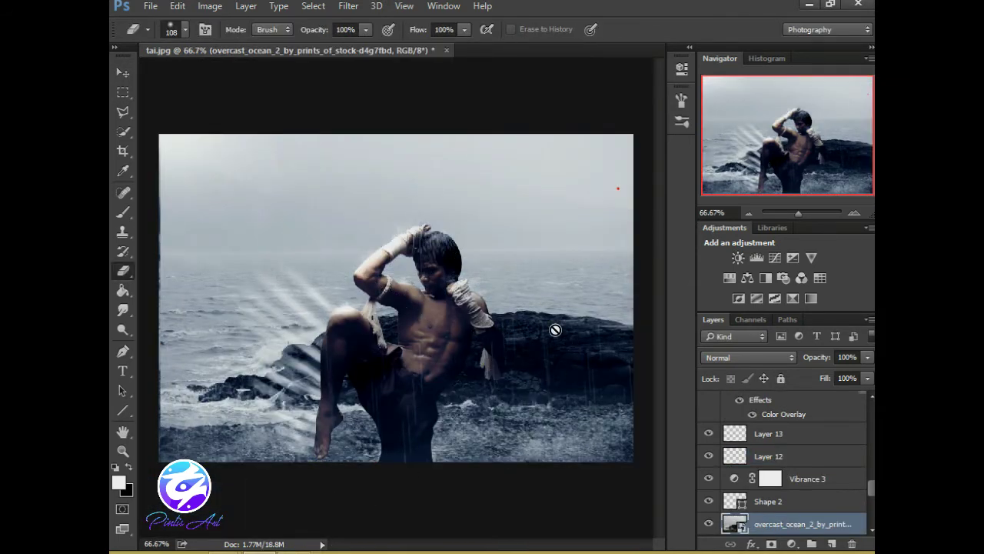
- Rasterize the ocean photo and soft-erase its pale sky and horizon fog to reveal clouds and lighthouse
{"action": "left_click", "coordinate": [605, 323]}
{"action": "left_click", "coordinate": [445, 217]}
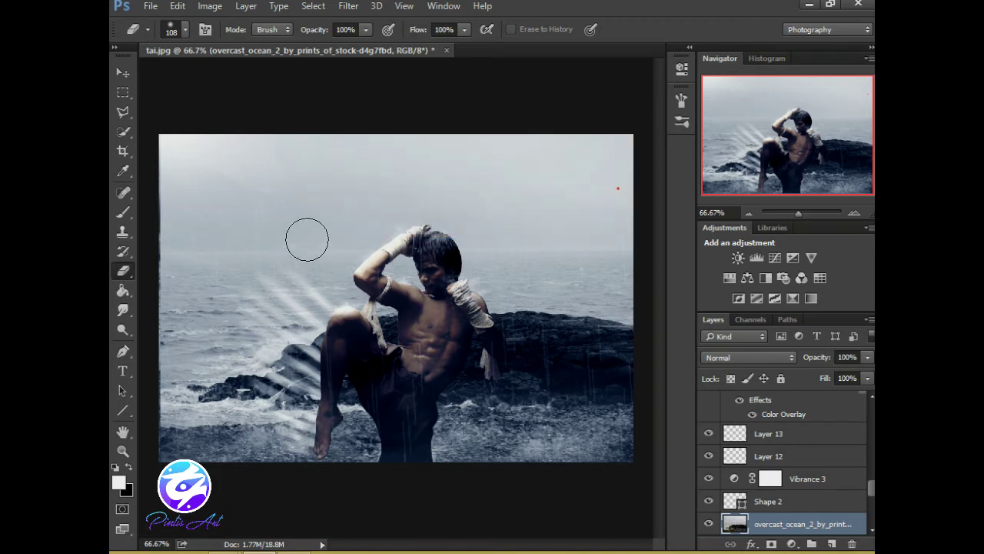
{"action": "left_click_drag", "start_coordinate": [307, 235], "coordinate": [362, 211]}
{"action": "mouse_move", "coordinate": [421, 167]}
{"action": "left_mouse_down"}
{"action": "mouse_move", "coordinate": [397, 149]}
{"action": "mouse_move", "coordinate": [127, 338]}
{"action": "left_mouse_up"}
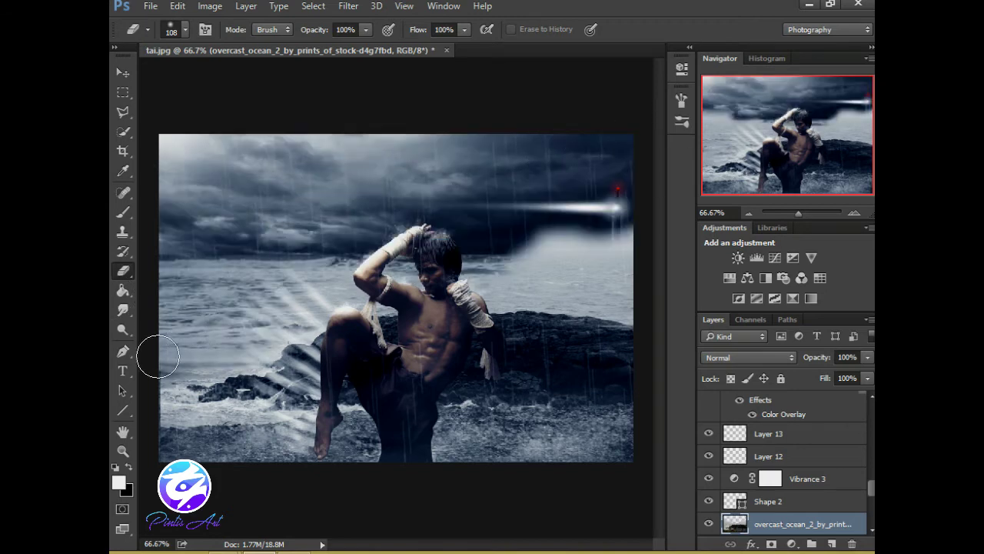
{"action": "mouse_move", "coordinate": [545, 249]}
{"action": "left_mouse_down"}
{"action": "mouse_move", "coordinate": [554, 286]}
{"action": "mouse_move", "coordinate": [596, 280]}
{"action": "mouse_move", "coordinate": [611, 246]}
{"action": "mouse_move", "coordinate": [540, 220]}
{"action": "mouse_move", "coordinate": [442, 218]}
{"action": "left_mouse_up"}
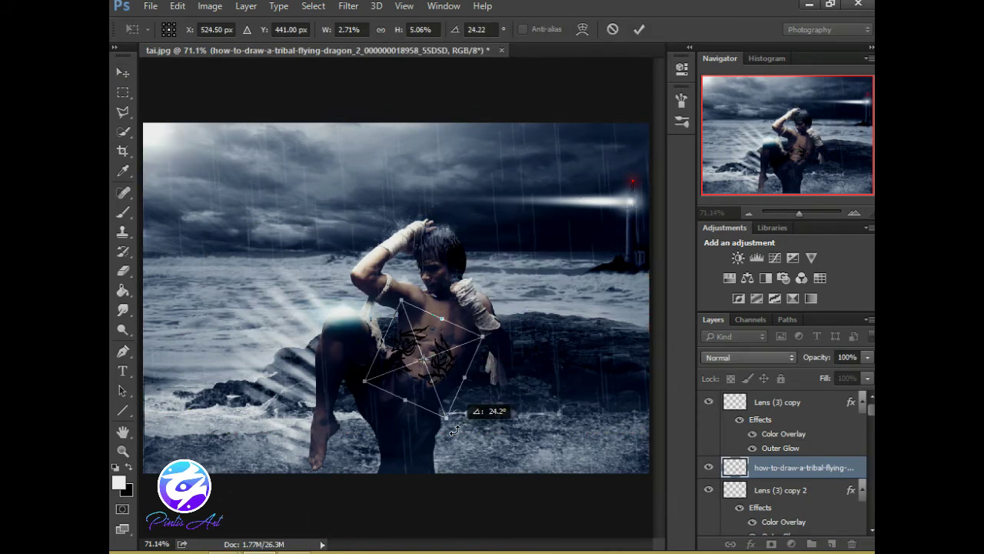
- Rotate the tribal tattoo about 24° and distort it to fit the fighter's chest
{"action": "left_click_drag", "start_coordinate": [477, 419], "coordinate": [450, 432]}
{"action": "left_click", "coordinate": [801, 216]}
{"action": "left_click_drag", "start_coordinate": [801, 216], "coordinate": [806, 215]}
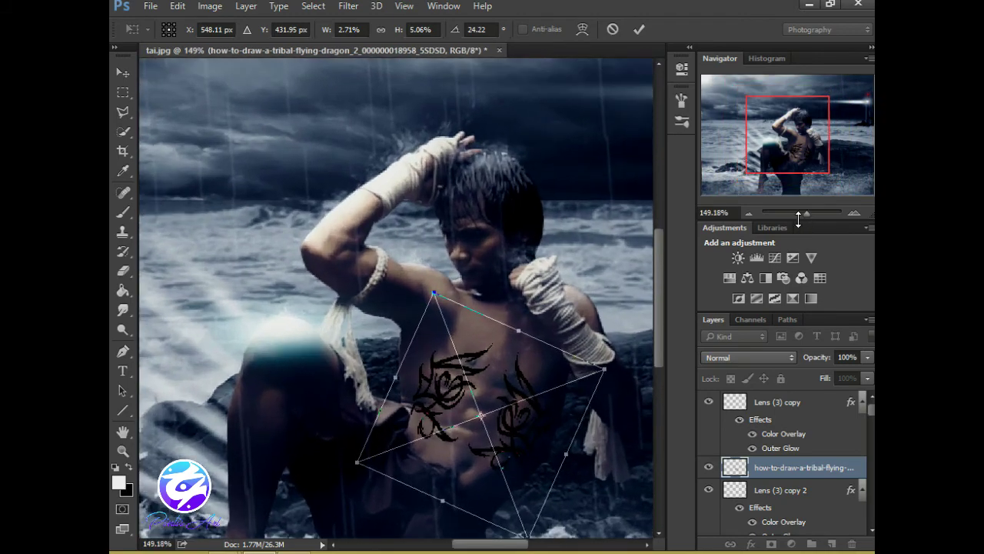
{"action": "left_click_drag", "start_coordinate": [522, 547], "coordinate": [533, 547]}
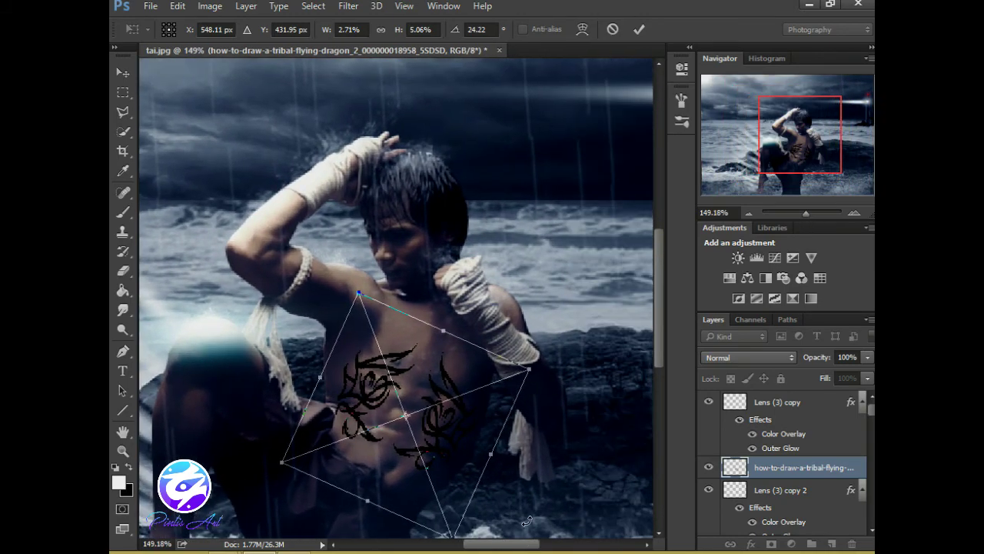
{"action": "left_click_drag", "start_coordinate": [531, 370], "coordinate": [526, 340]}
{"action": "left_click_drag", "start_coordinate": [441, 363], "coordinate": [426, 360]}
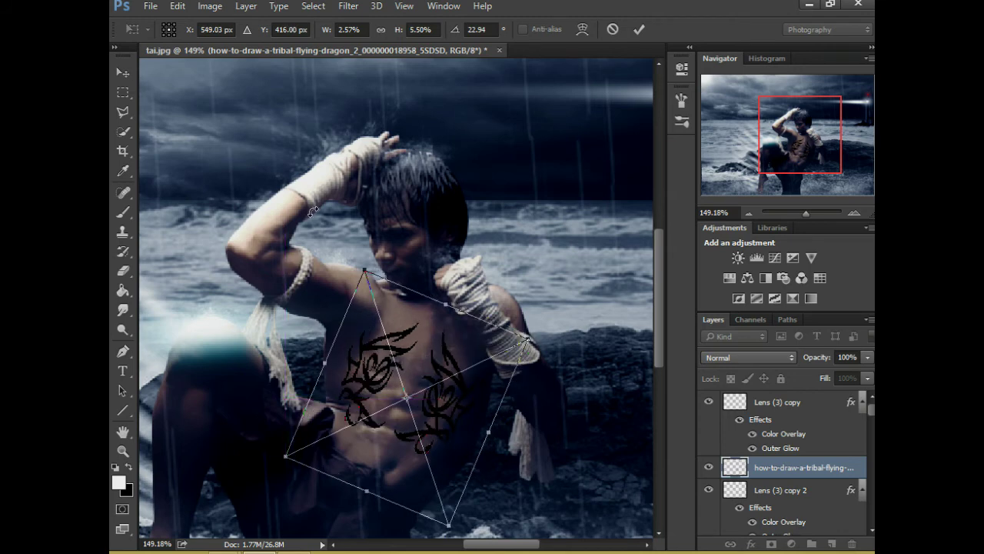
{"action": "right_click", "coordinate": [387, 297]}
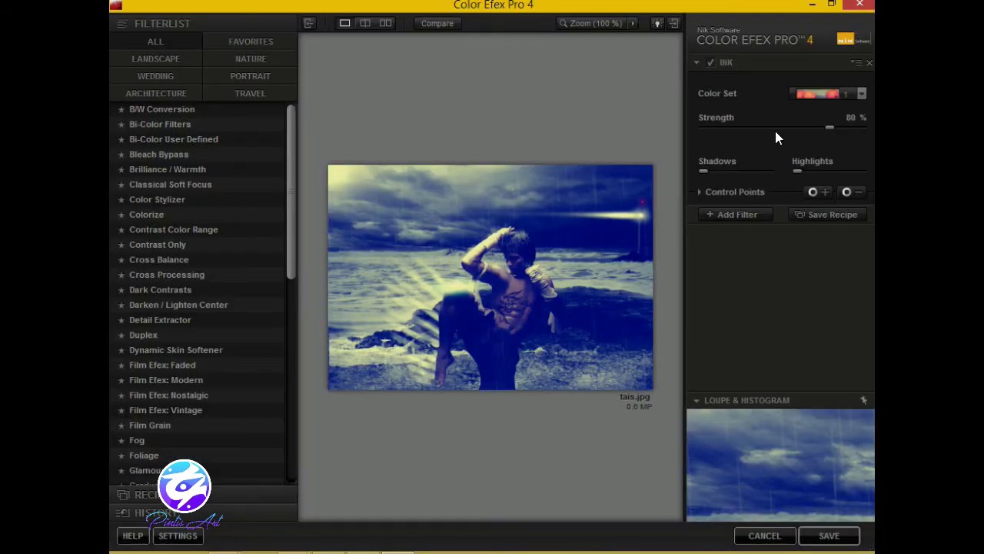
- Lower the Ink filter's strength from 80% to 22%
{"action": "left_click", "coordinate": [764, 129]}
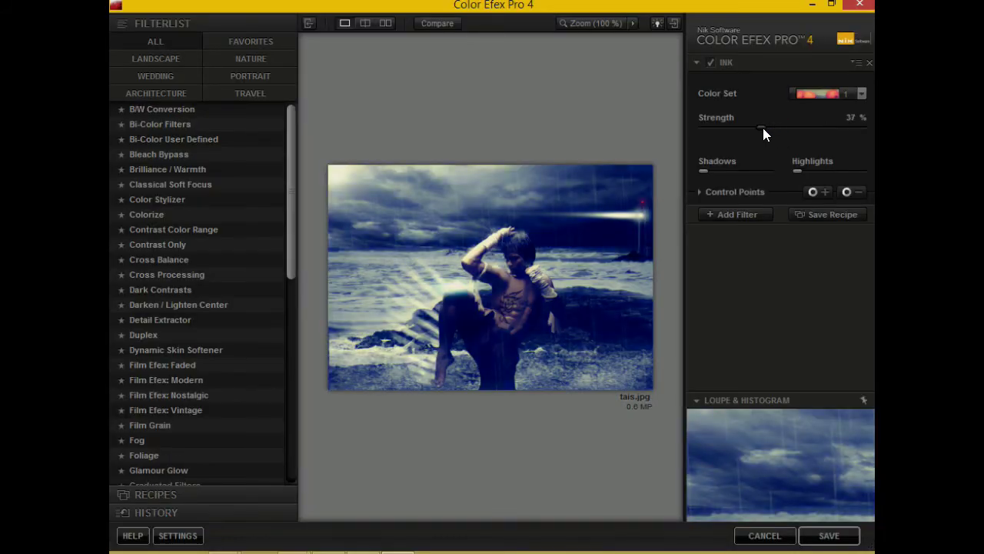
{"action": "left_click_drag", "start_coordinate": [762, 128], "coordinate": [753, 128]}
{"action": "left_click_drag", "start_coordinate": [733, 131], "coordinate": [737, 131]}
- Save the 22% Ink effect from Color Efex Pro 4 back onto Layer 26
{"action": "left_click", "coordinate": [844, 538]}
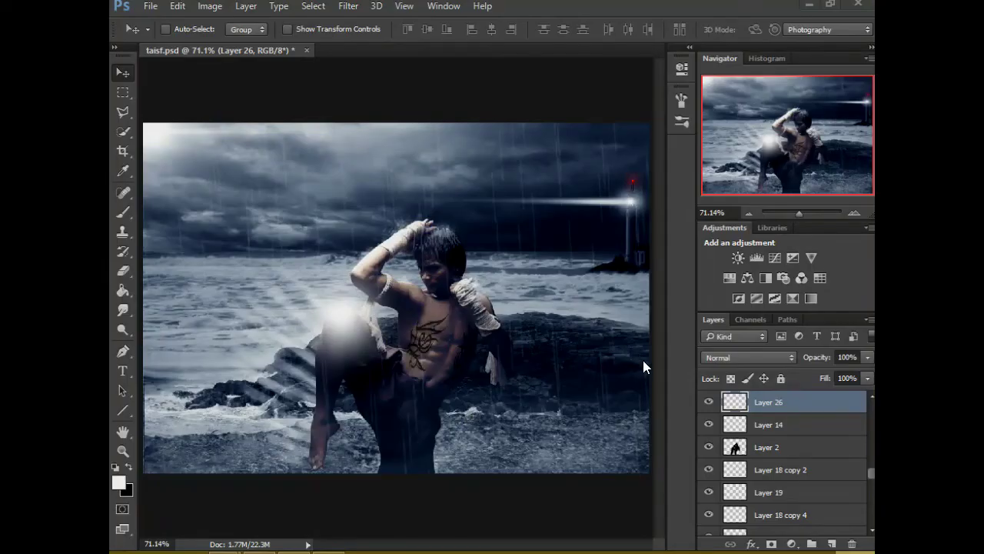